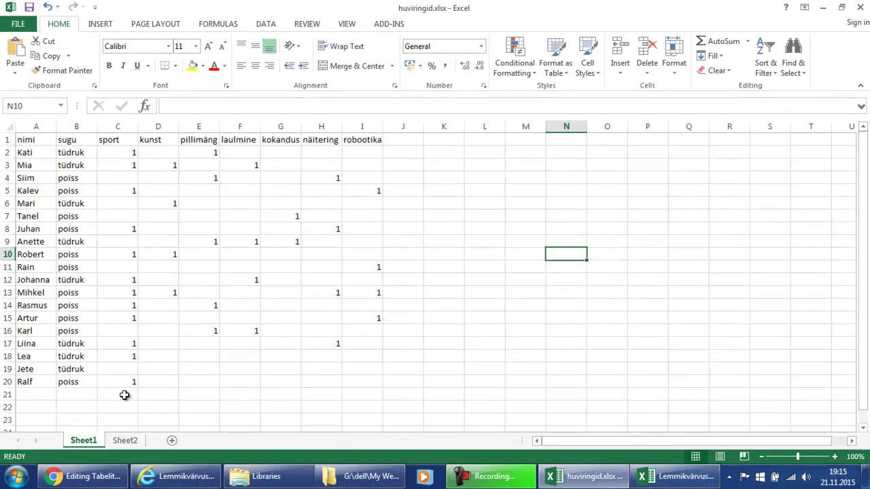
Total the sport column in cell C21 with the SUM of C2:C20.
click(160, 427)
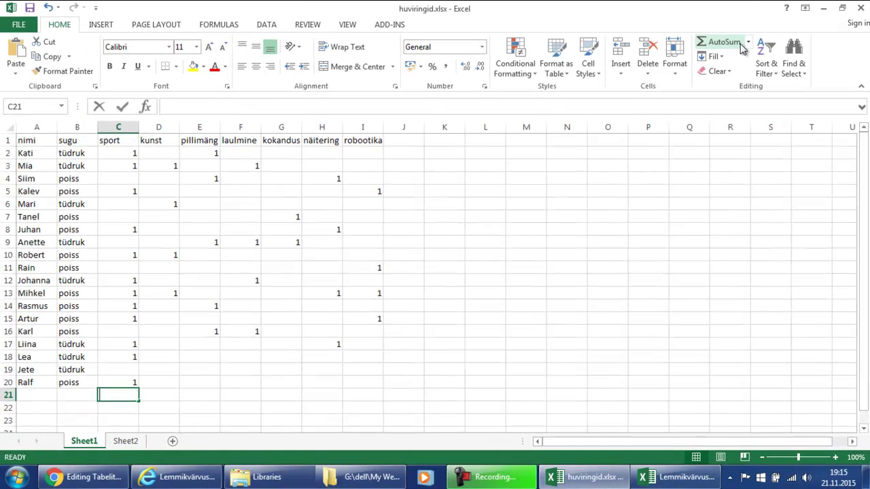
click(565, 108)
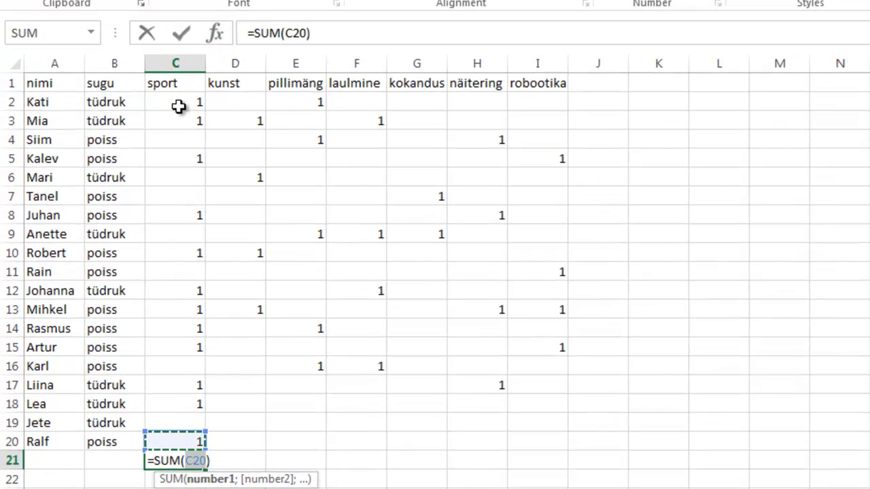
drag(184, 99, 174, 447)
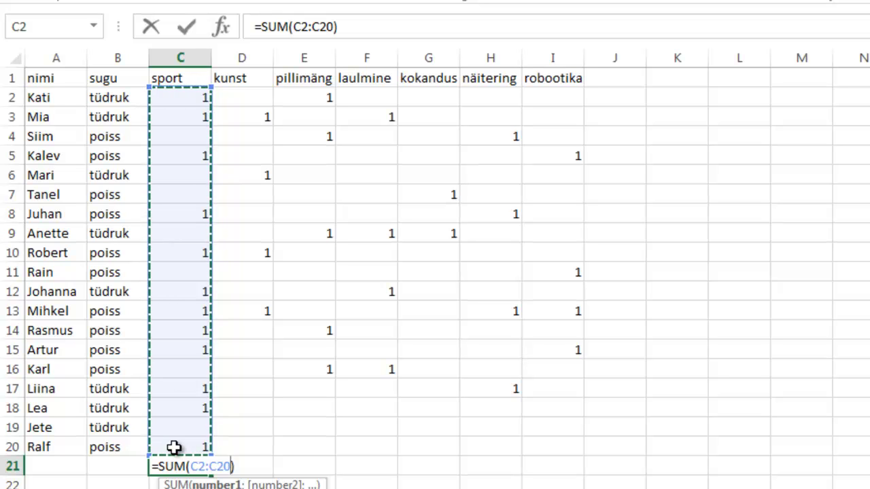
key(Return)
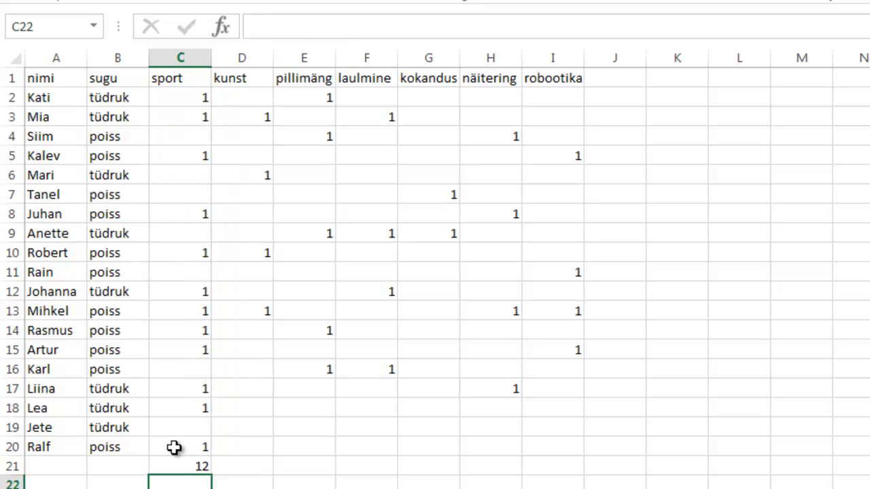
Copy the sport total formula across row 21 through I21 and check the formulas in the copied cells.
click(176, 465)
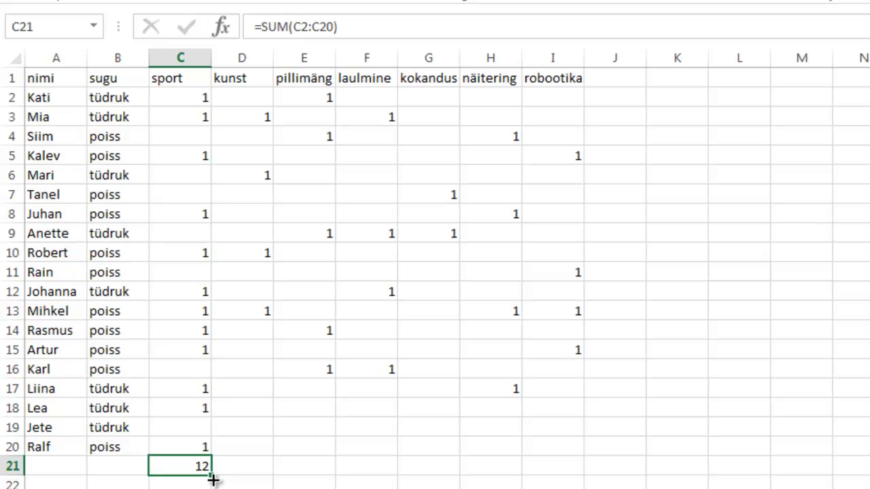
drag(213, 476, 564, 472)
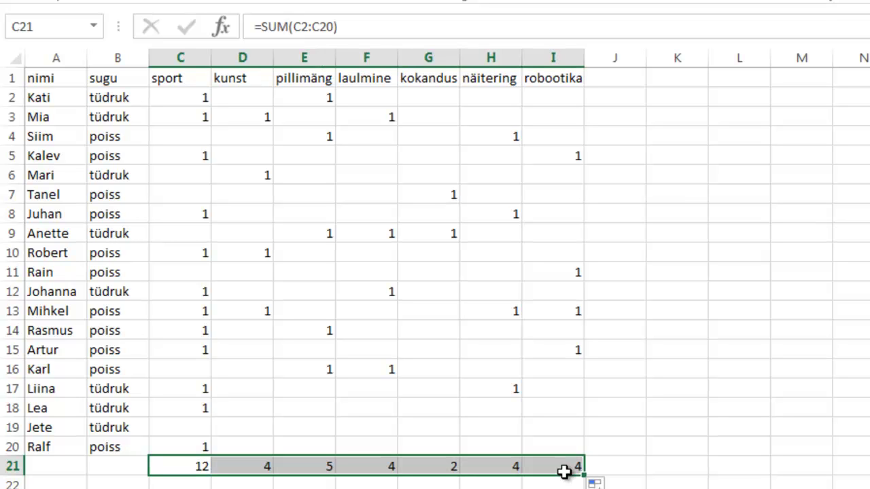
click(254, 470)
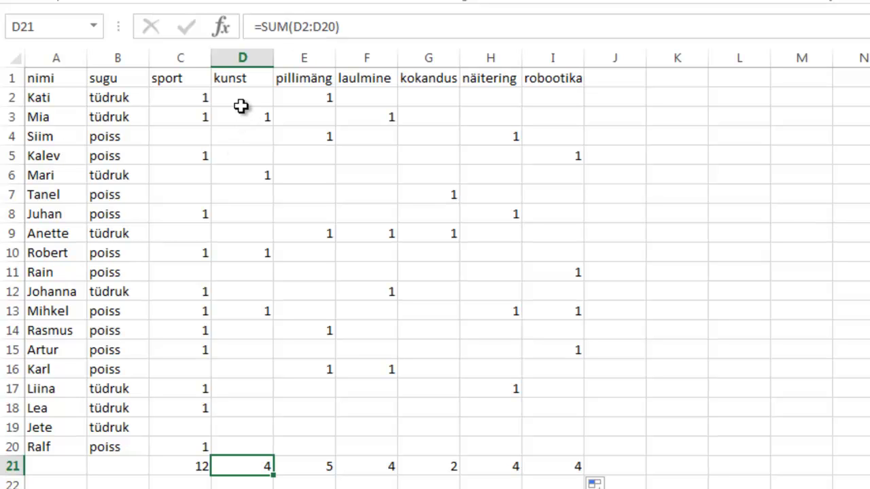
click(439, 470)
click(189, 470)
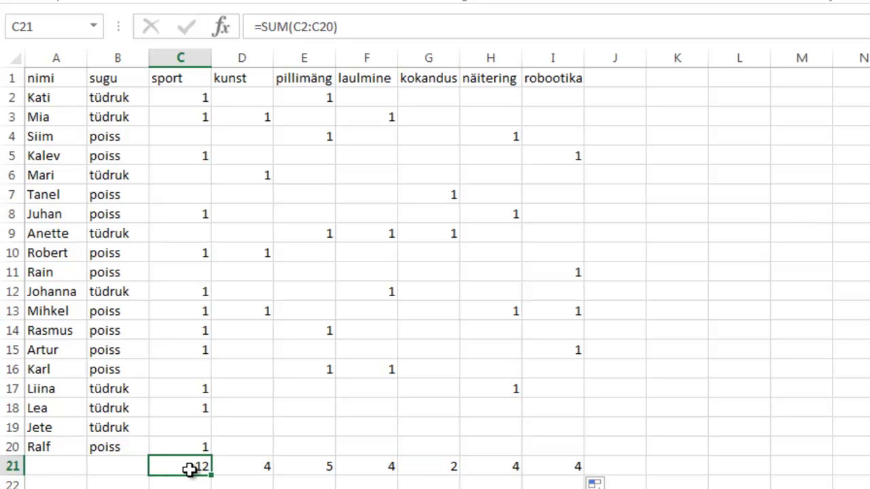
click(425, 465)
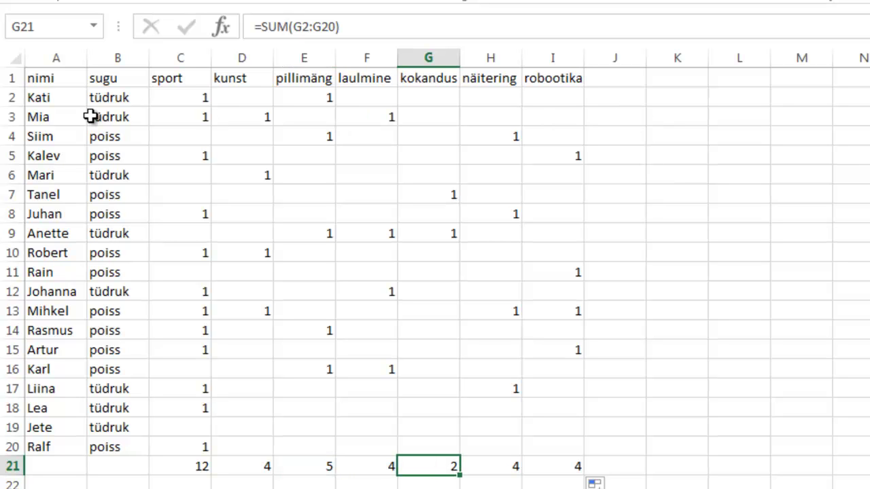
Add a "kokku" heading in J1 and total the first pupil's activities in J2 with the SUM of C2:I2.
click(614, 80)
text(kokku)
click(602, 99)
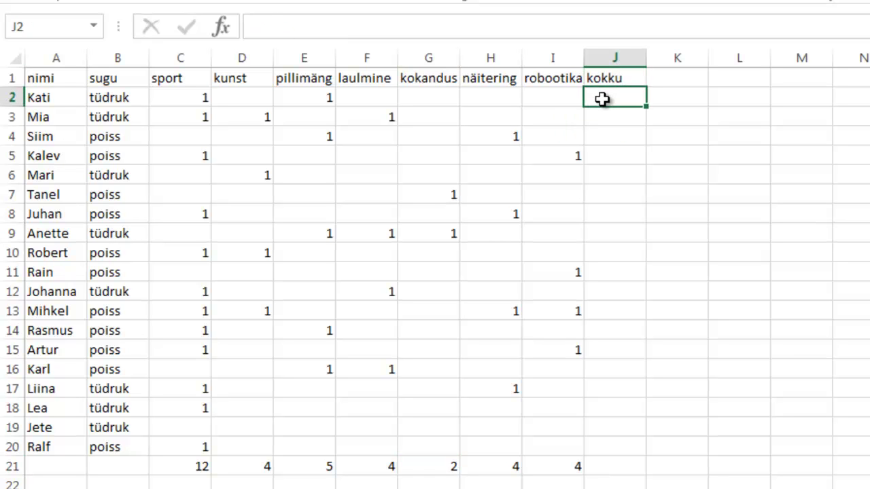
click(720, 44)
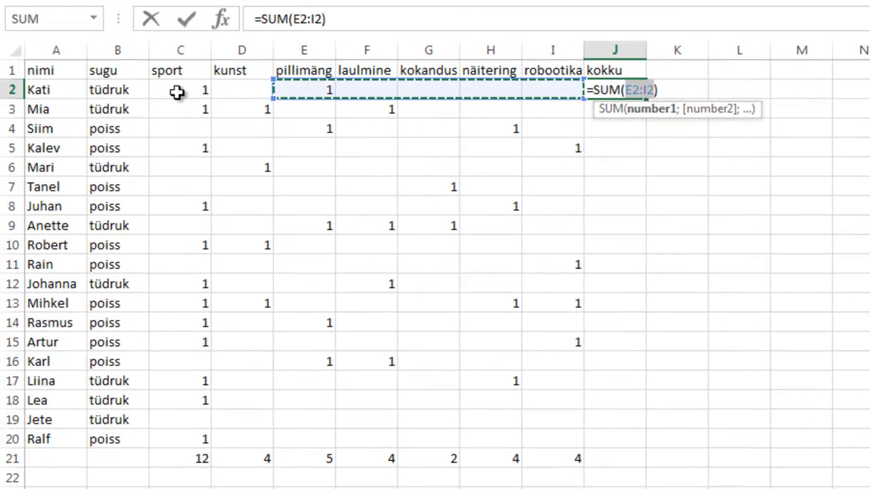
click(179, 92)
drag(179, 92, 547, 92)
key(Return)
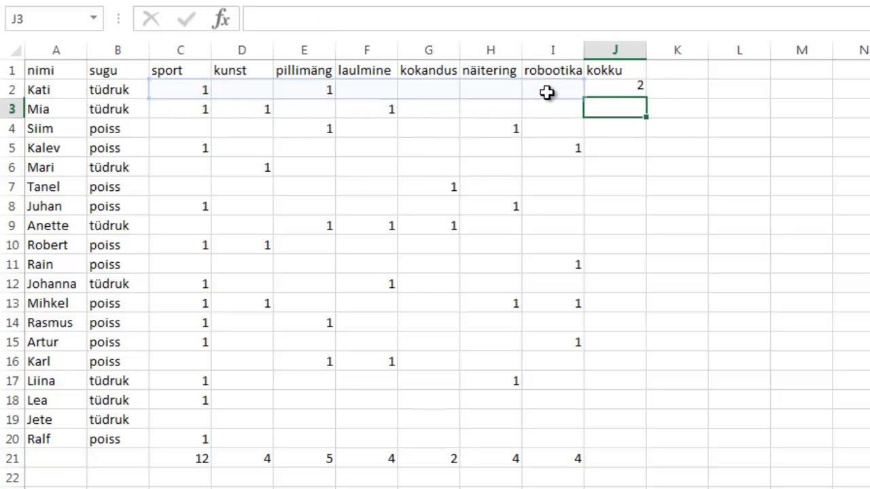
Copy the row total formula from J2 down to J20 for all pupils.
click(626, 89)
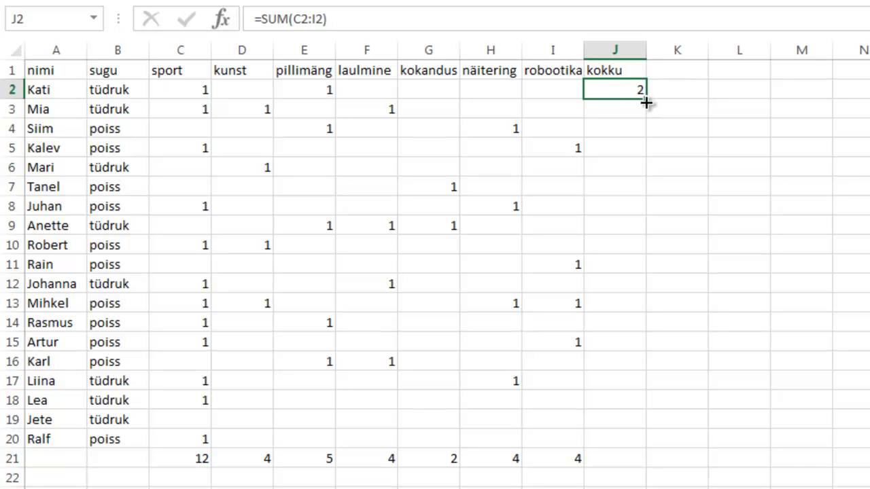
drag(647, 98, 641, 444)
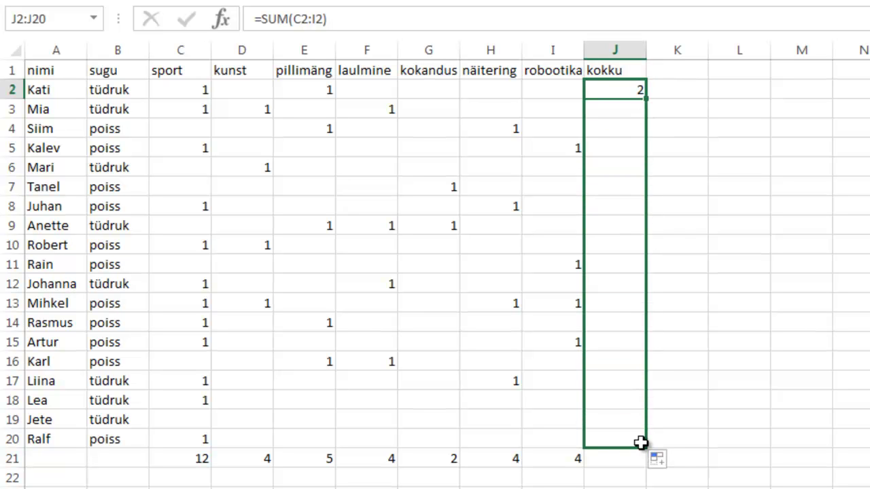
click(774, 360)
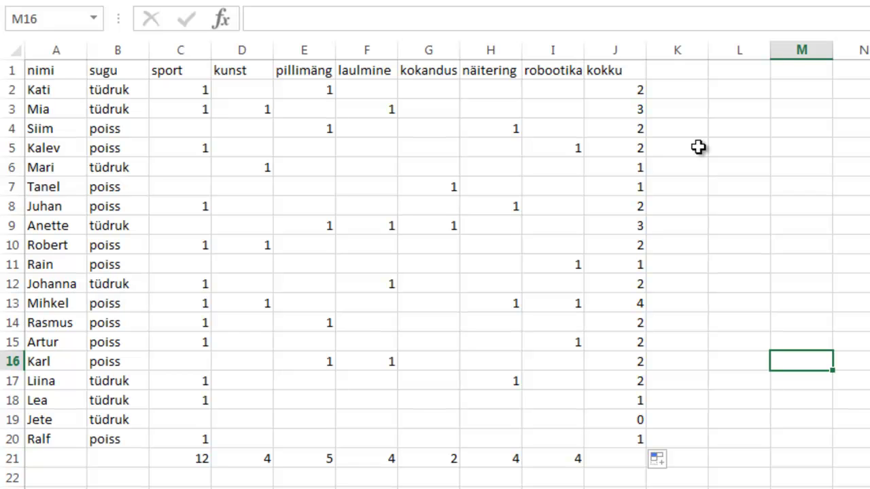
Sort the table by the kokku column from largest to smallest, expanding the selection to the adjacent data.
click(600, 53)
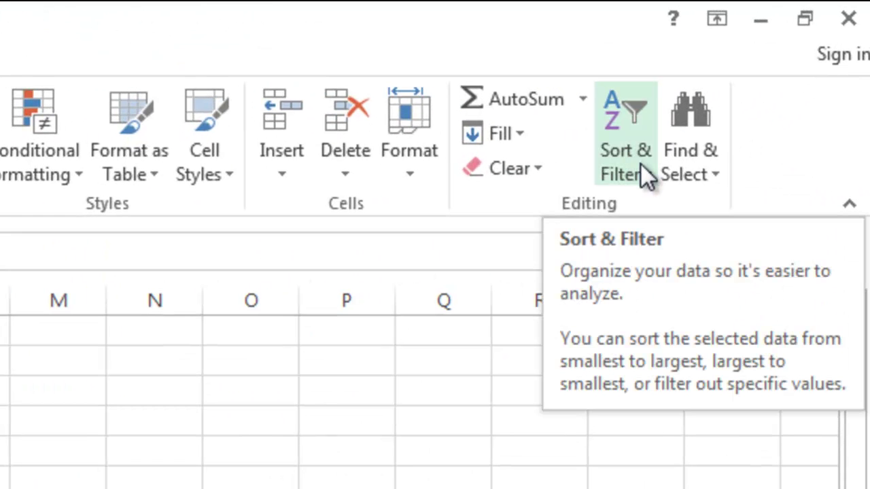
click(640, 167)
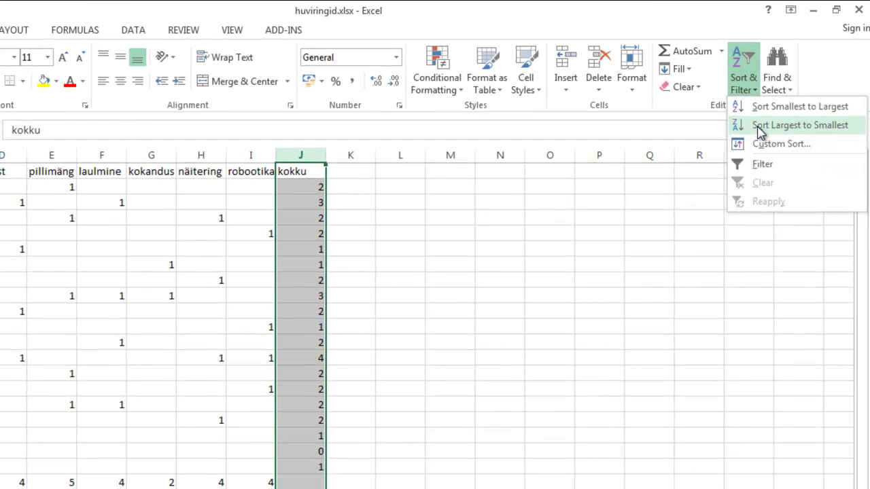
click(788, 126)
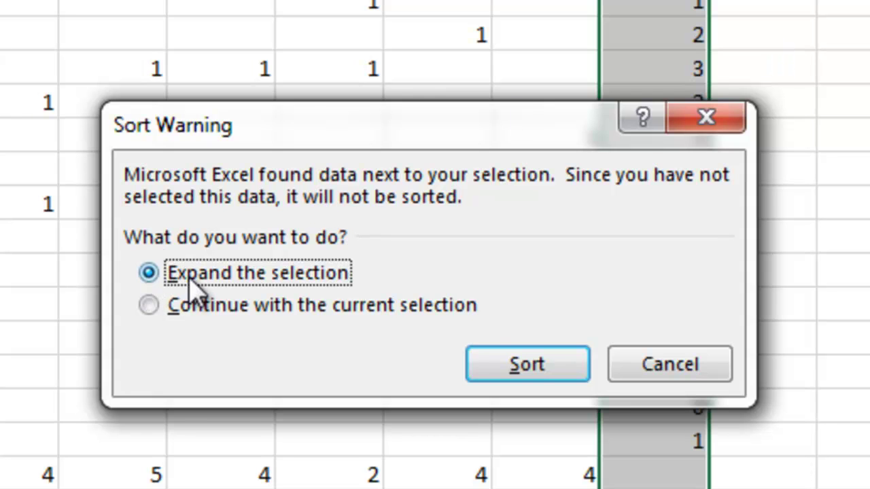
click(528, 365)
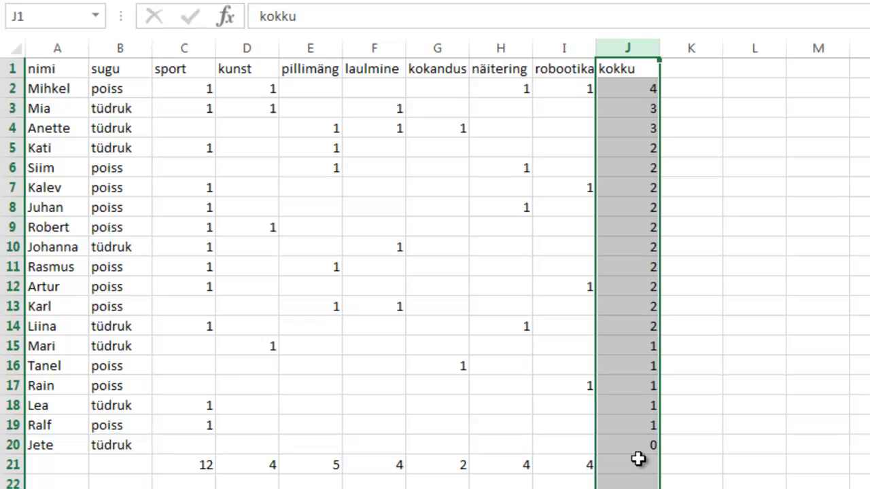
click(813, 429)
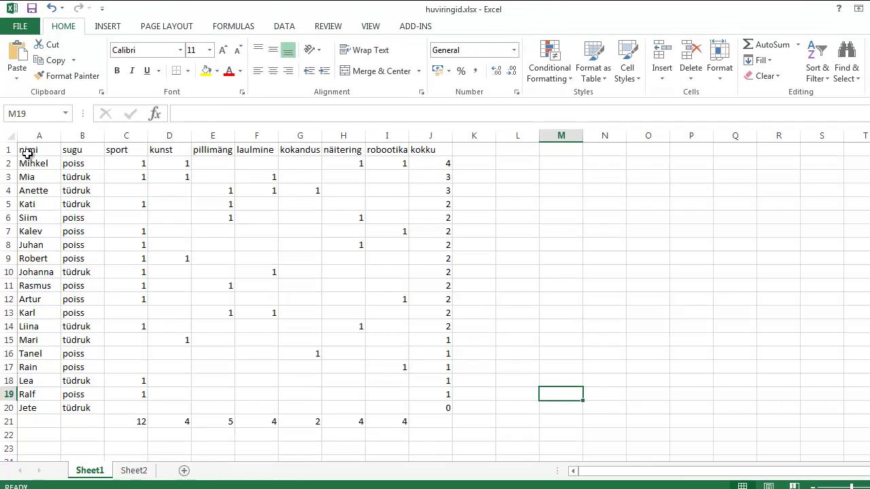
Turn on filtering for the header row A1:J1.
drag(26, 150, 426, 149)
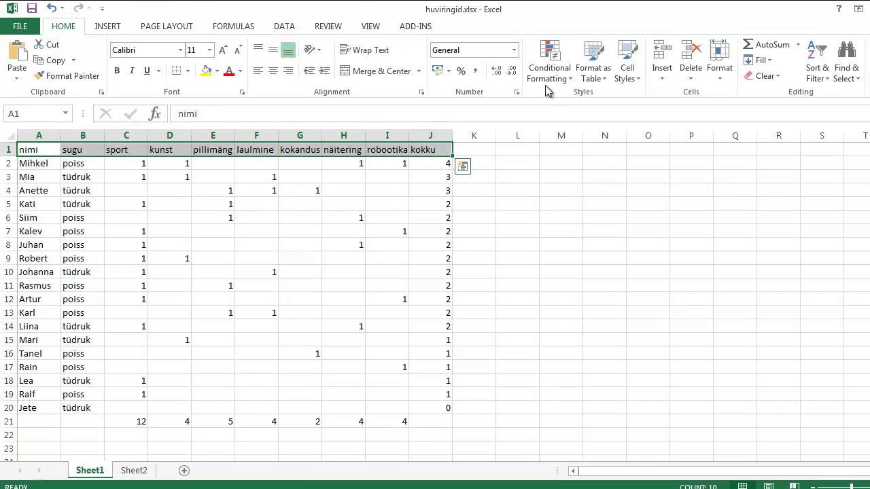
click(816, 73)
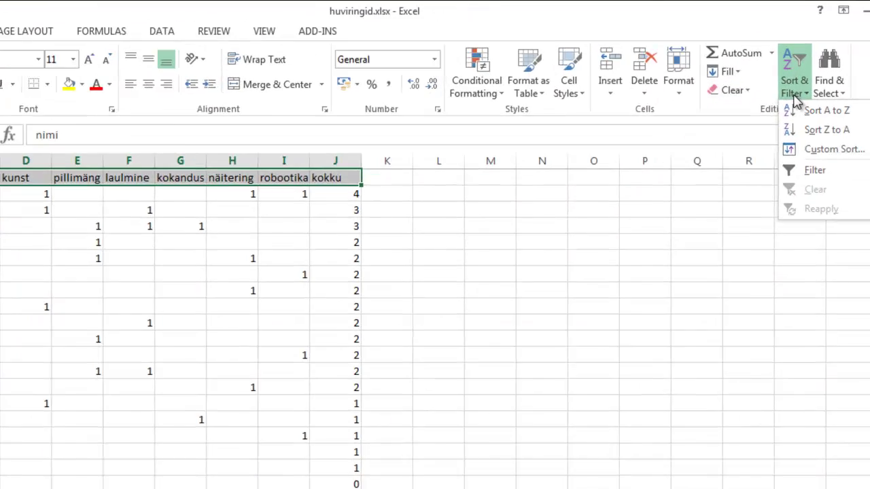
click(700, 306)
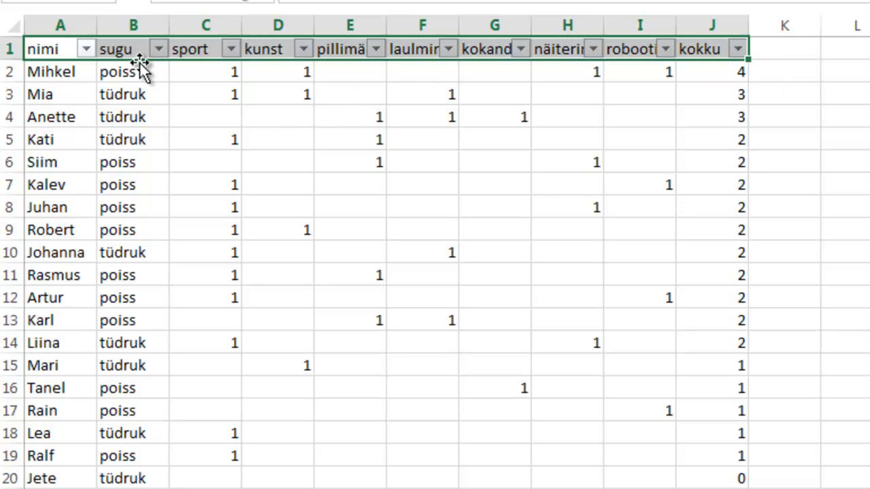
Filter the sugu column to show only "poiss" rows.
click(160, 51)
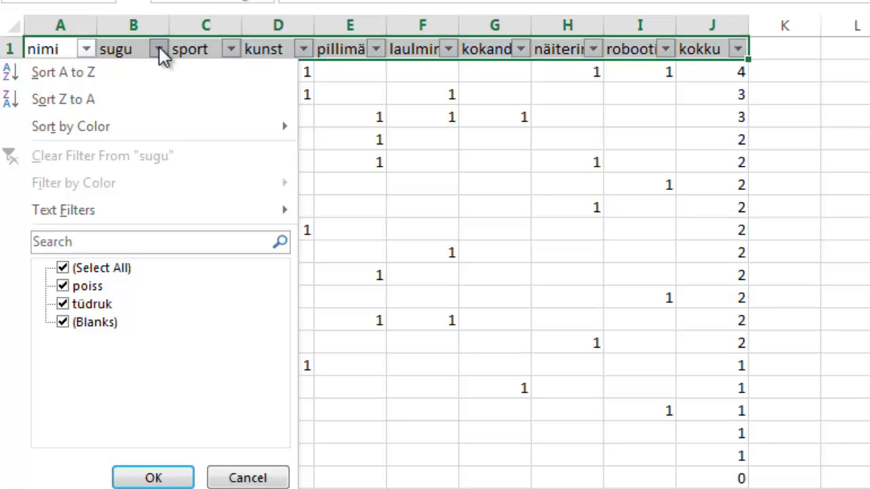
click(63, 268)
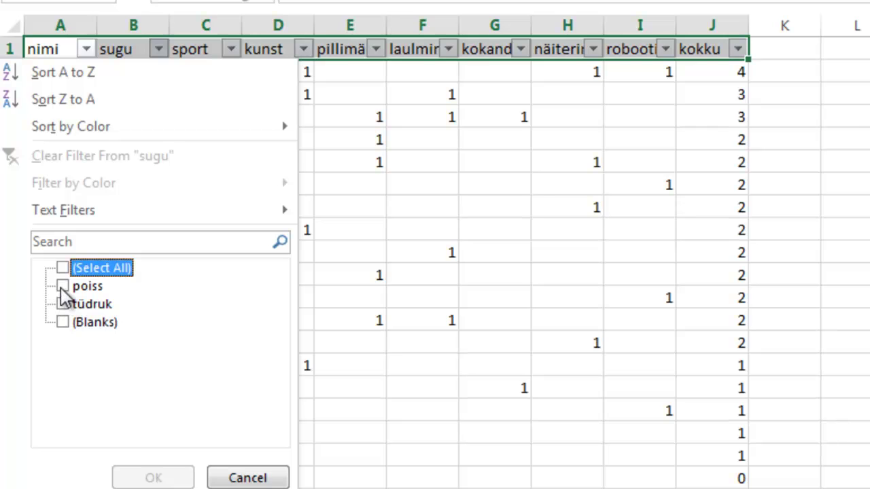
click(63, 286)
click(142, 477)
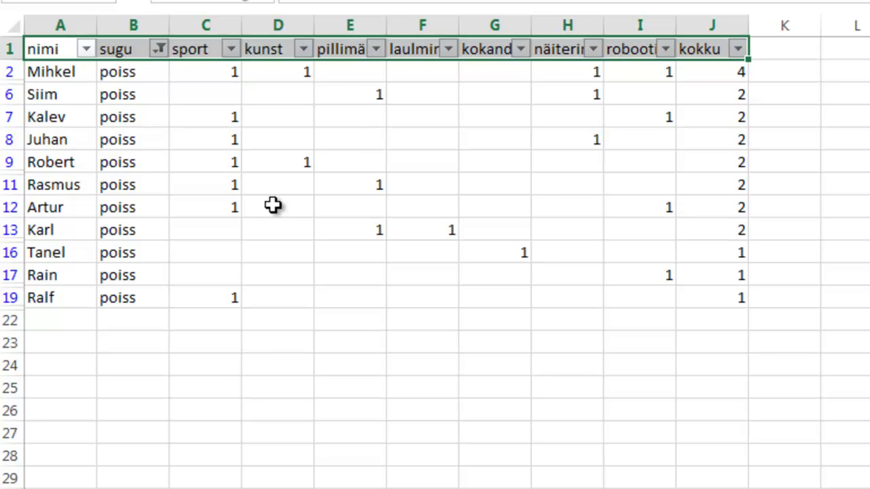
Change the sugu filter to show only "tüdruk" rows.
click(156, 60)
click(62, 304)
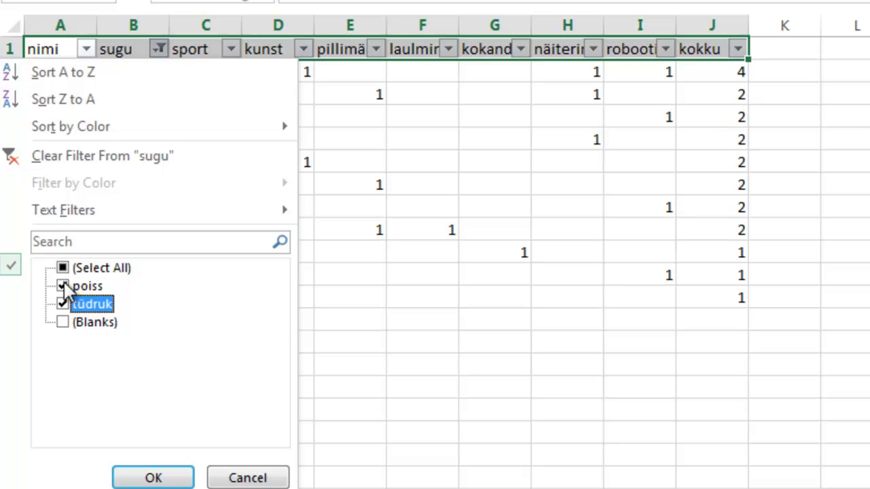
click(63, 286)
click(152, 477)
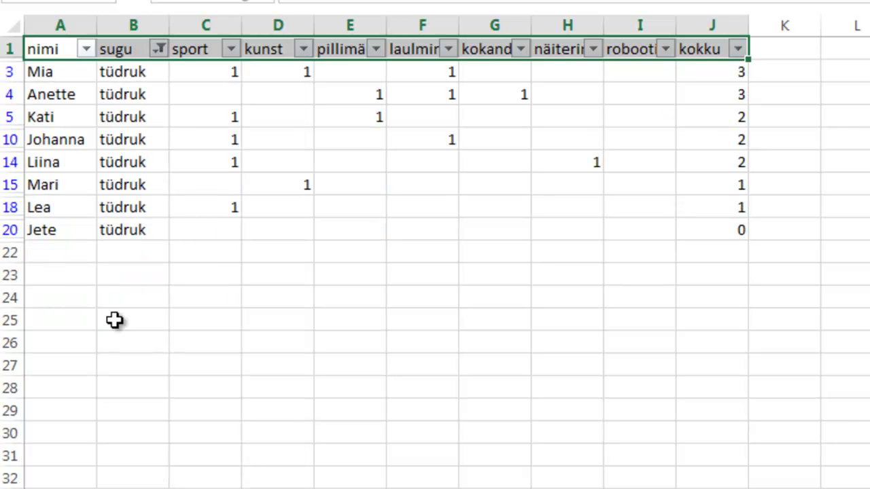
Reset the sugu filter to include all values.
click(151, 58)
click(62, 267)
click(153, 478)
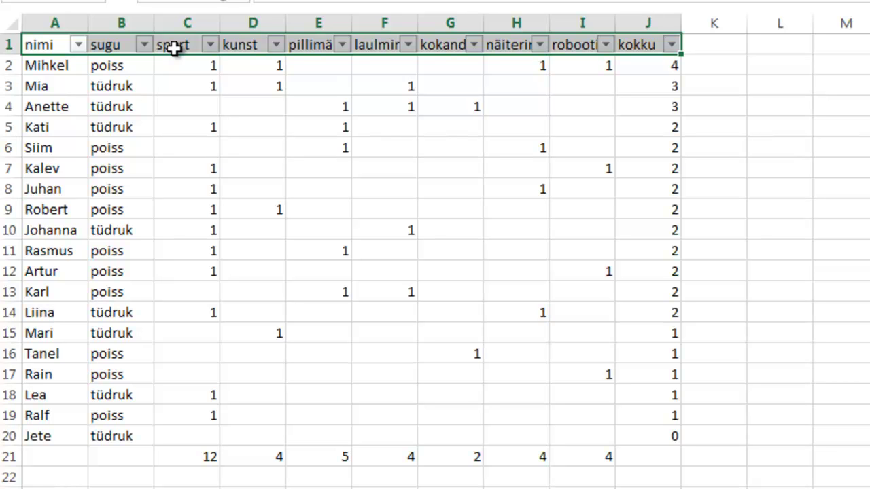
Insert a 2-D clustered column chart from the activity headings C1:I1 and their totals C21:I21.
drag(175, 47, 582, 46)
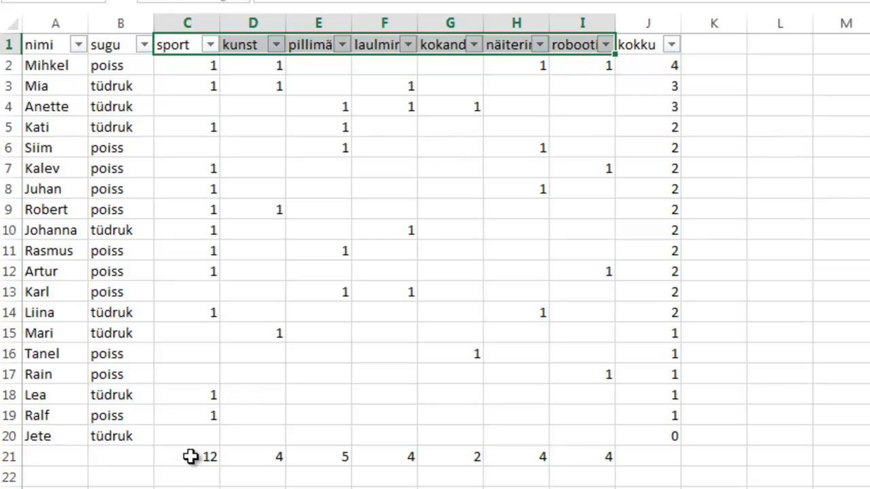
drag(191, 457, 608, 458)
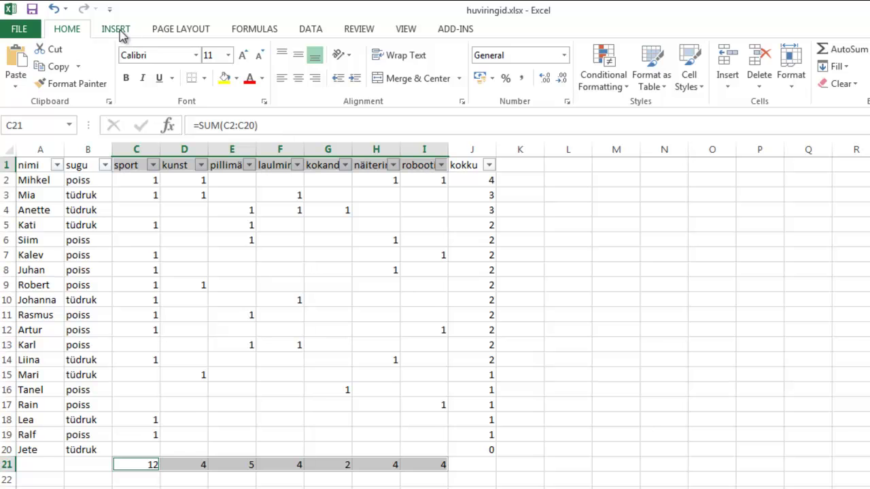
click(116, 30)
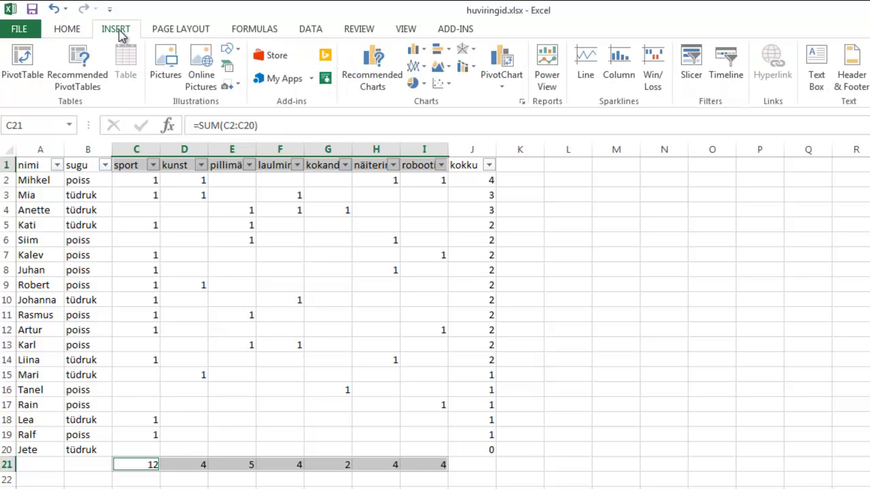
click(414, 53)
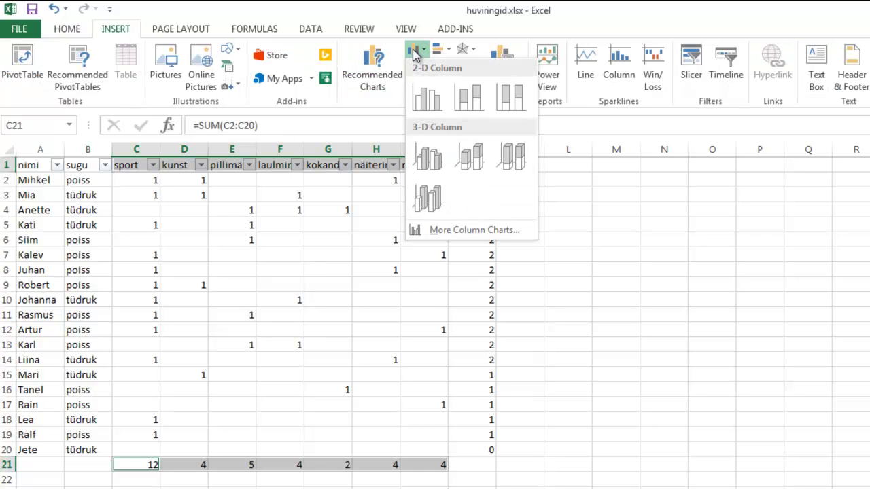
click(430, 98)
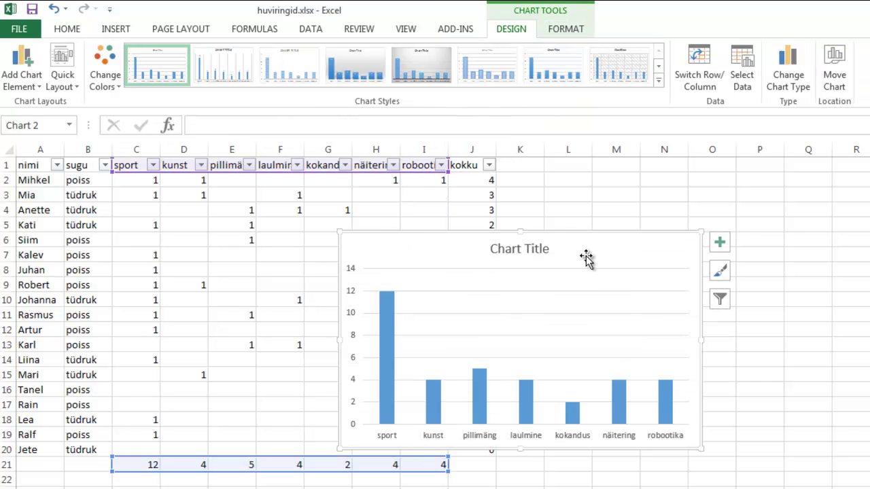
Replace the placeholder chart title with "Huvialaringid".
click(526, 247)
drag(488, 246, 549, 250)
text(Huvia)
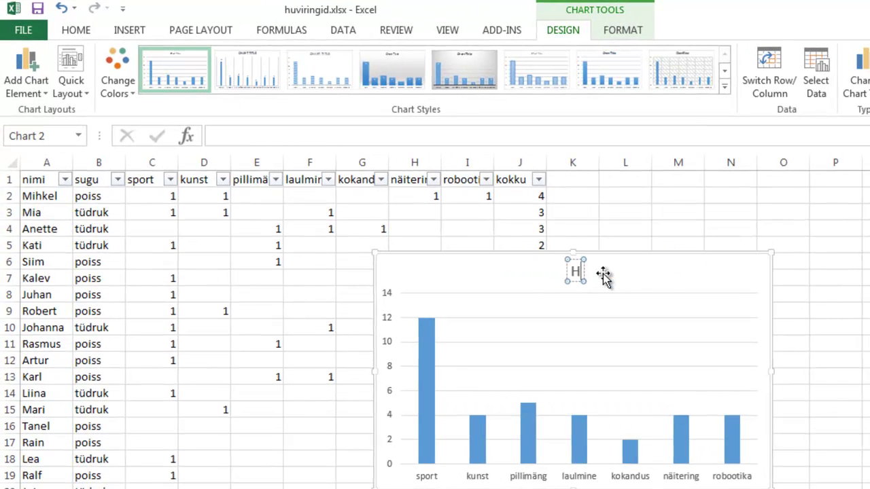
text(laringid)
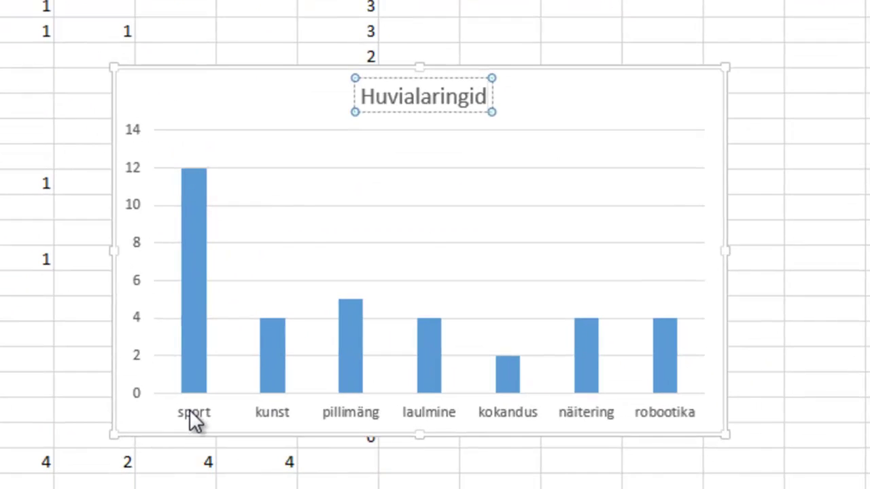
Set the font size of the chart's horizontal axis labels to 14 and move the chart up to the top rows of the sheet.
click(190, 412)
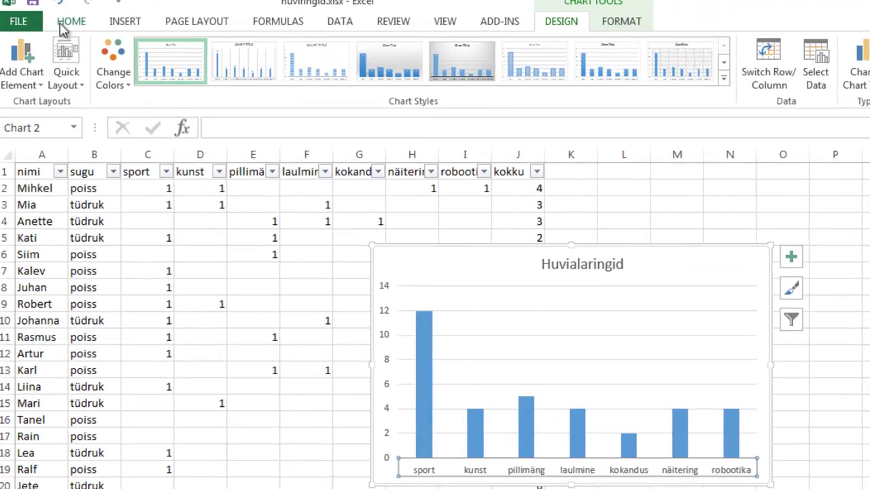
click(68, 25)
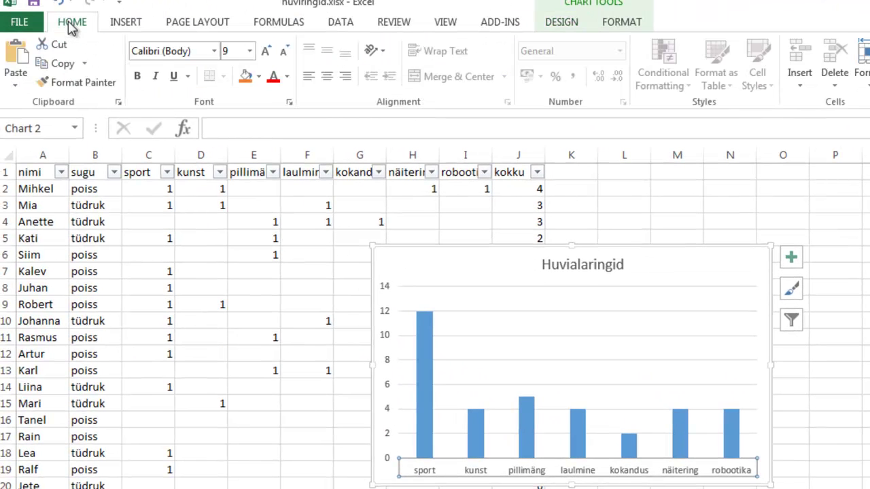
click(249, 52)
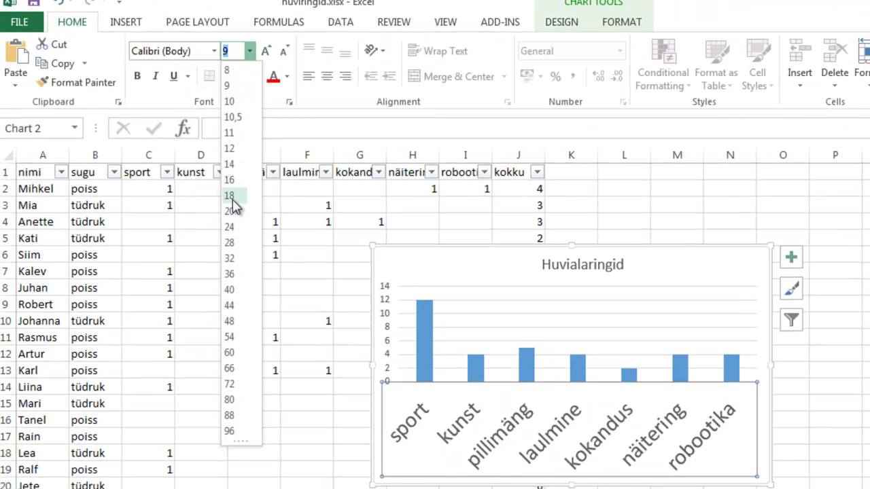
click(231, 164)
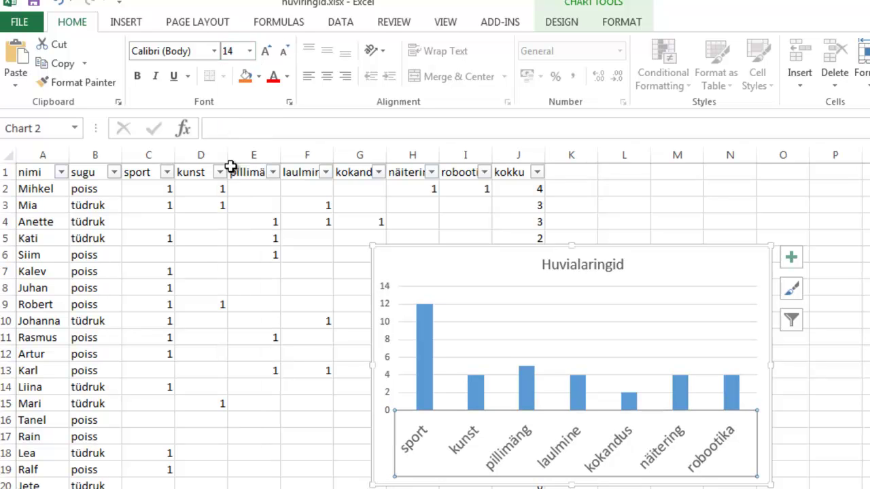
drag(462, 252, 416, 204)
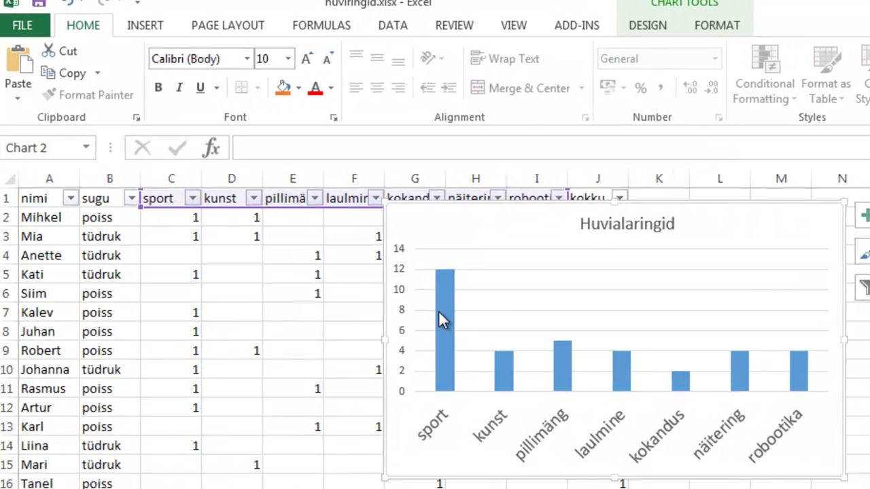
Add data labels to the chart's column series.
mouse_move(425, 303)
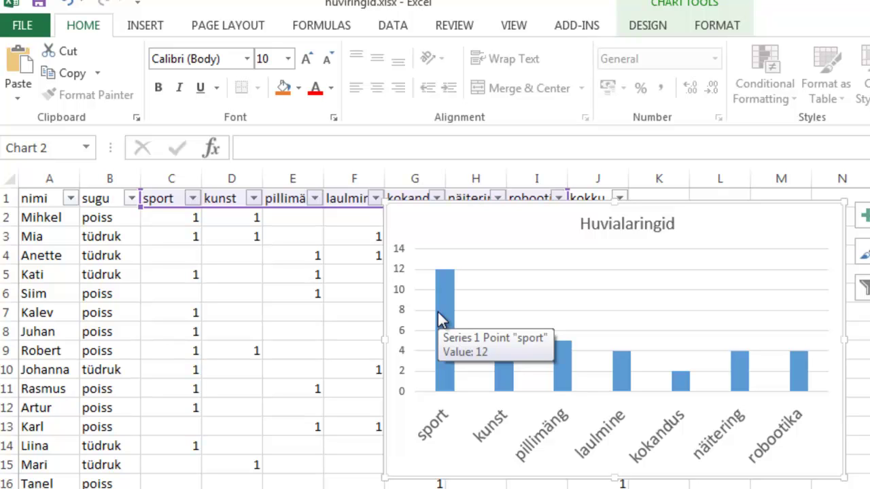
right_click(449, 331)
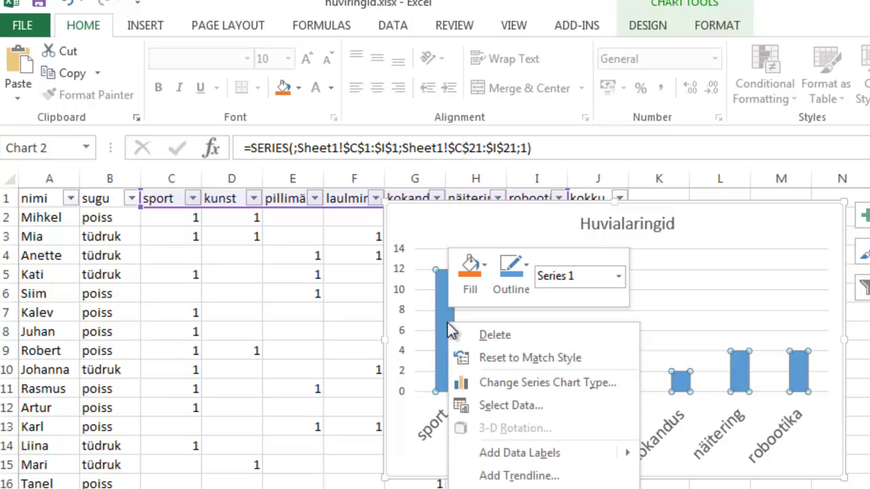
mouse_move(508, 454)
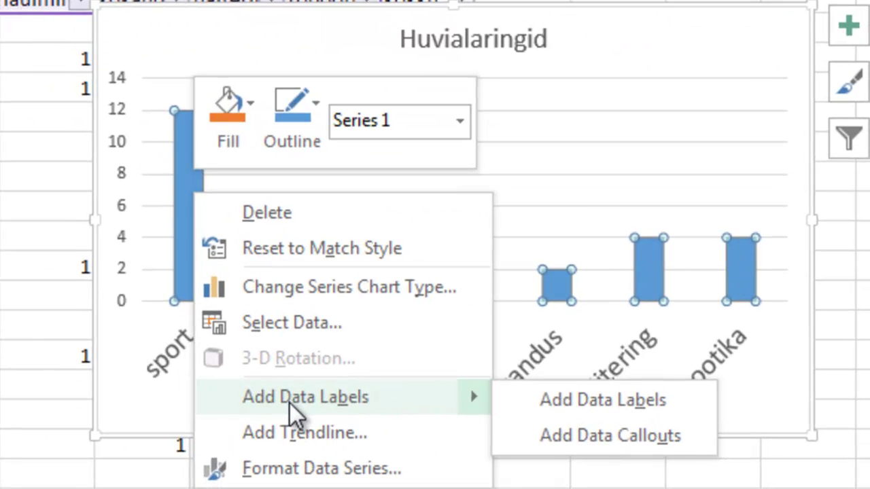
click(290, 403)
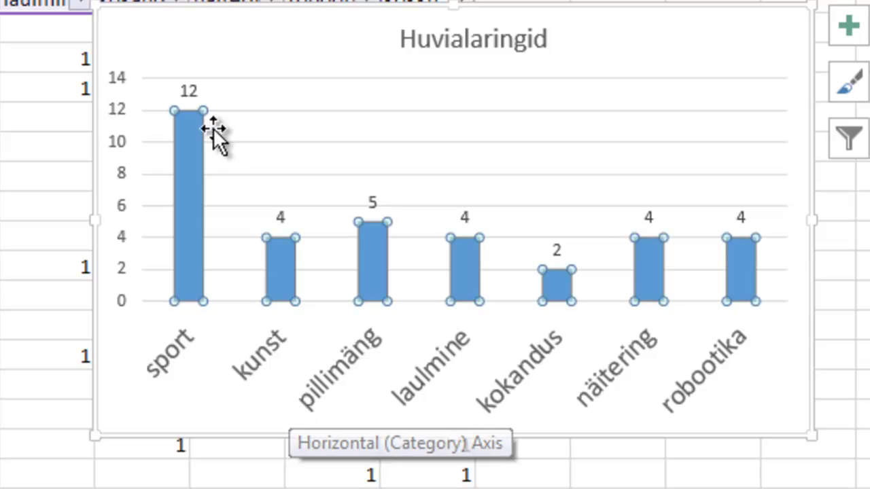
Set the font size of the data labels above the columns to 12.
click(192, 96)
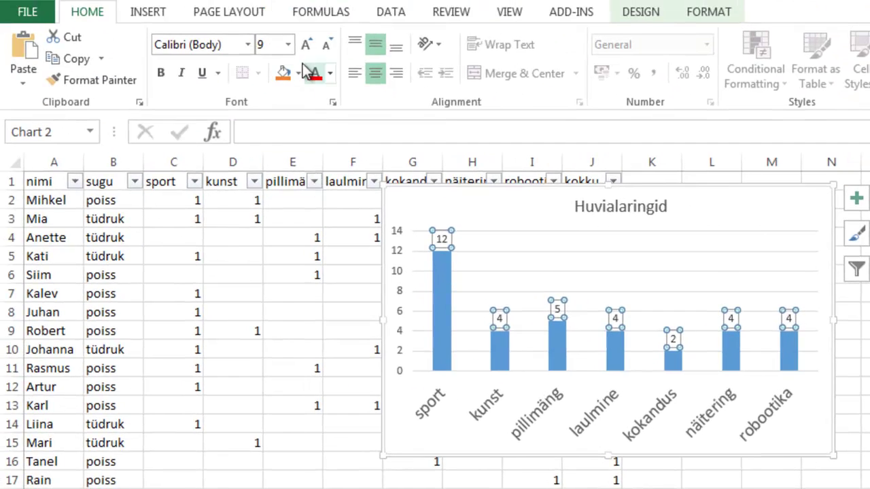
click(288, 44)
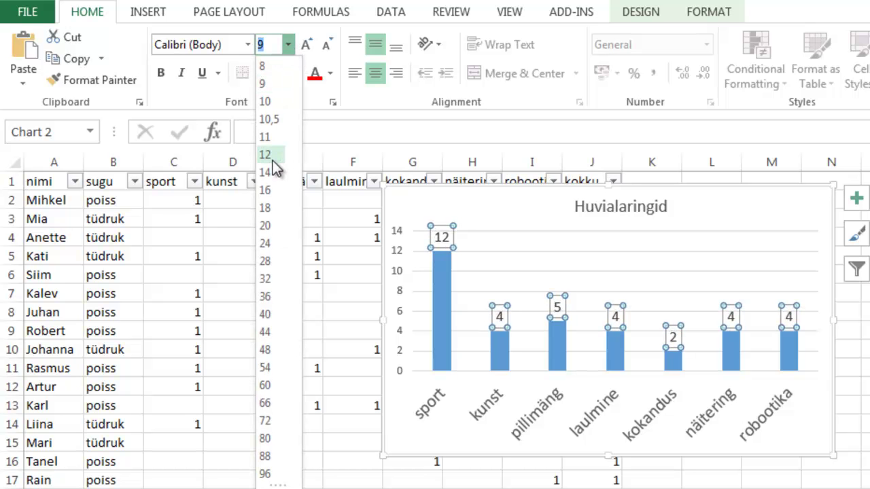
click(272, 157)
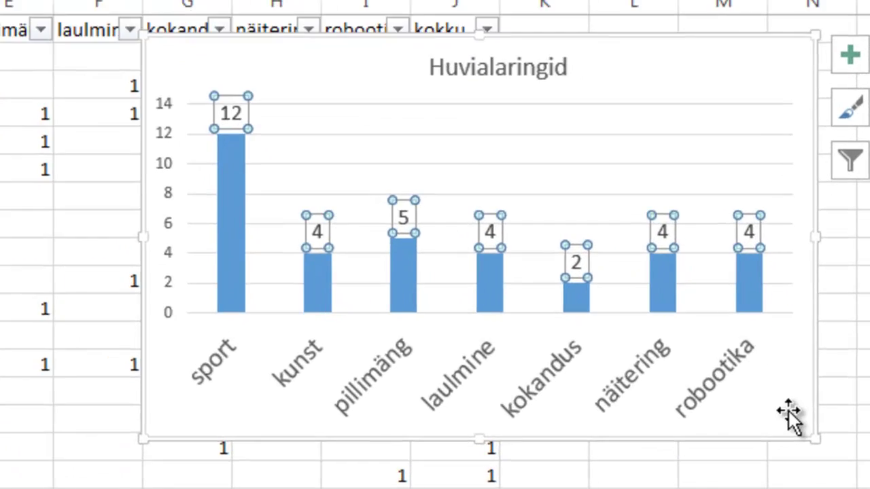
Delete the horizontal gridlines from the chart.
click(816, 437)
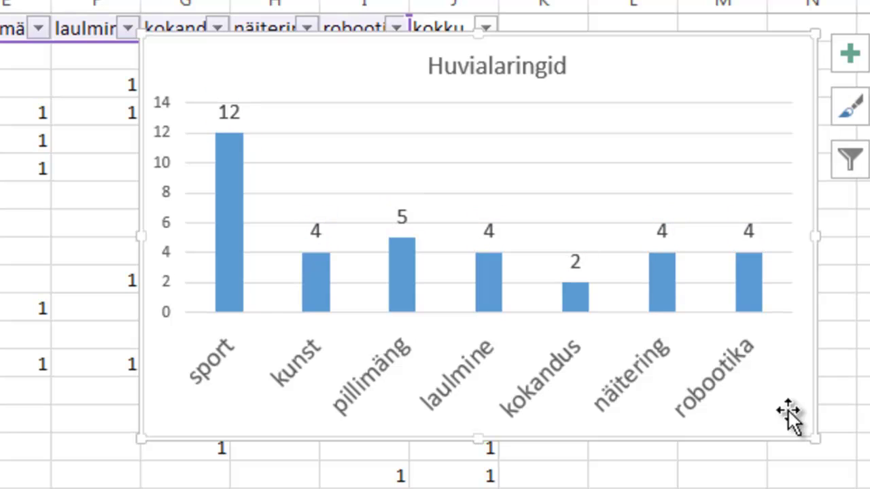
click(487, 164)
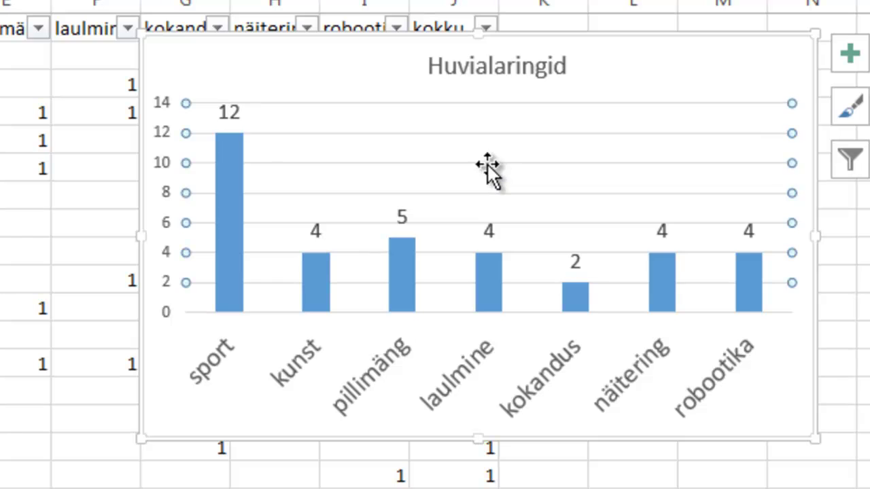
key(Delete)
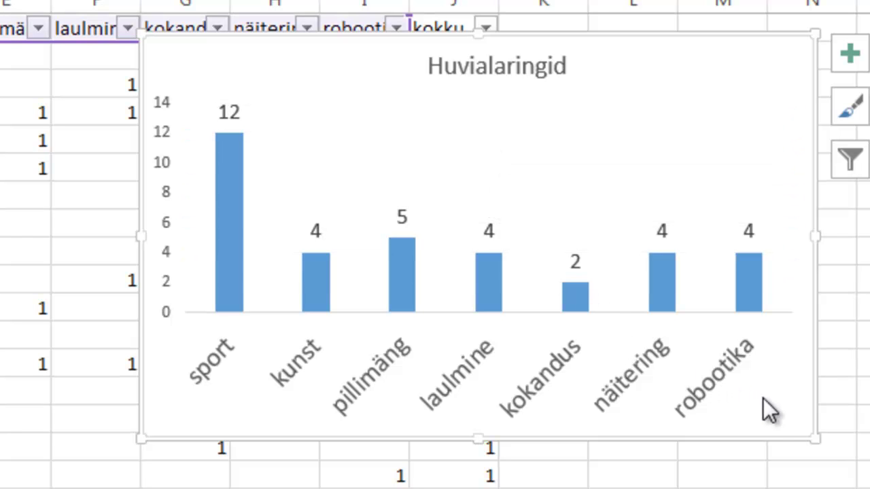